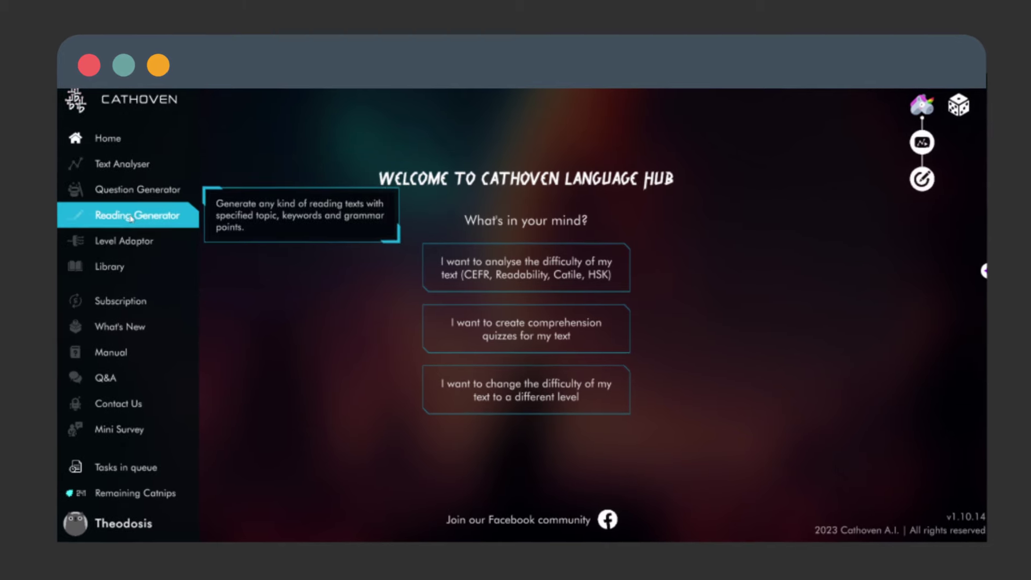
- Leave the welcome page by choosing Question Generator in the left sidebar
left_click(127, 193)
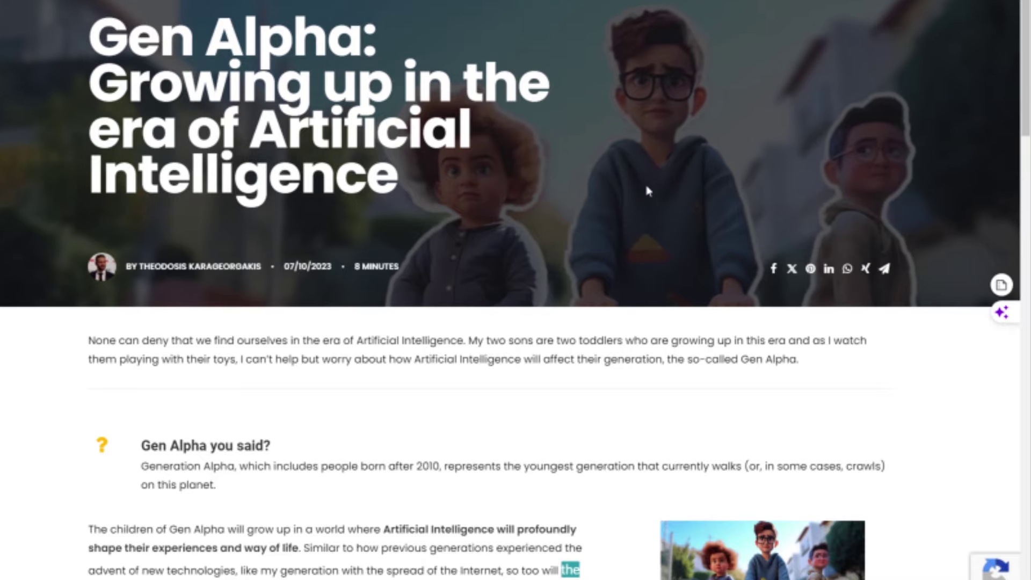
- Scroll the Gen Alpha article down to 'How will AI impact the education of Gen Alpha?'
scroll(640, 206, "down", 10)
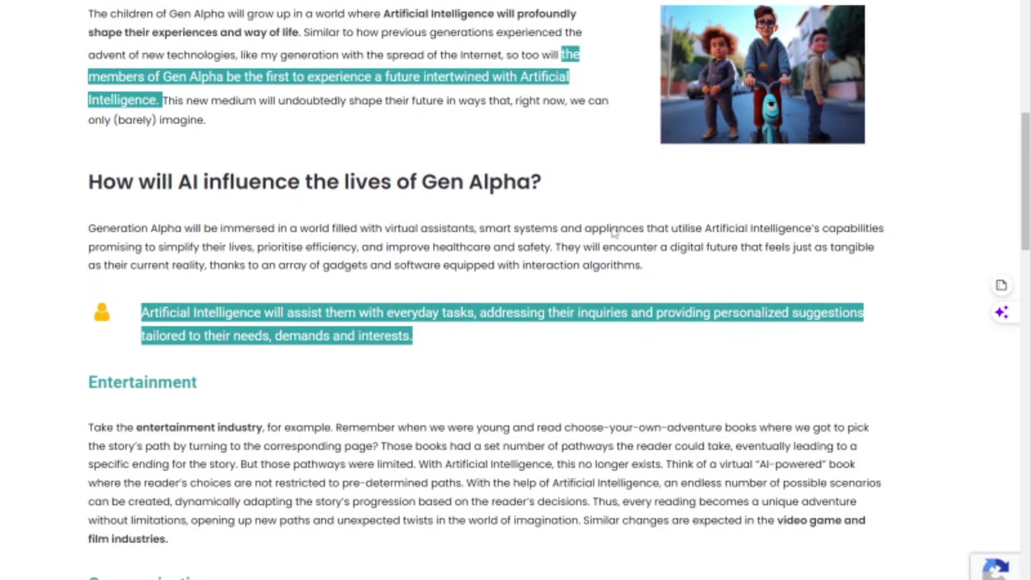
scroll(615, 238, "down", 7)
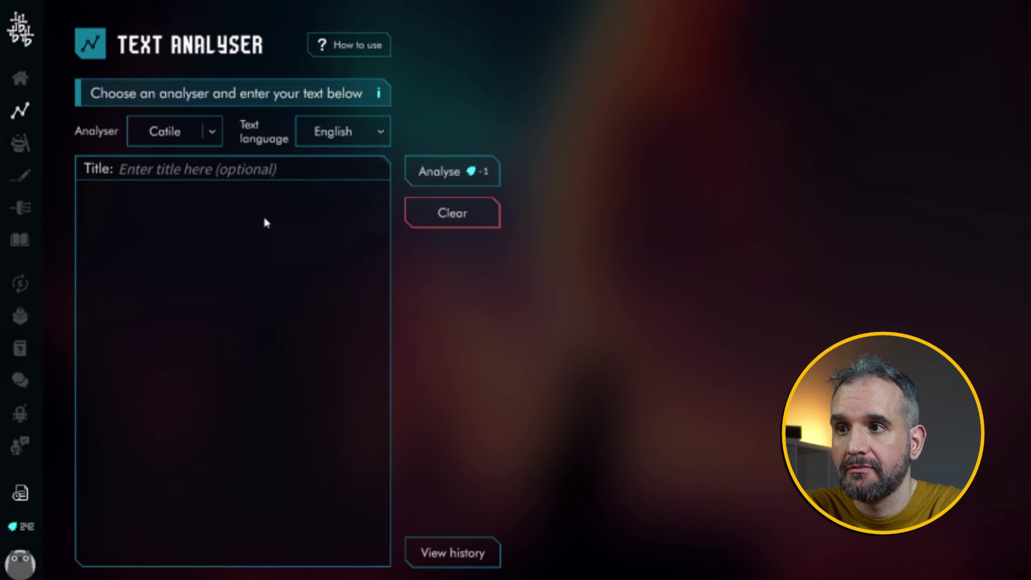
- Paste the Gen Alpha article into the Text Analyser and select the CEFR & Cambridge Scale analyser
key("ctrl+v")
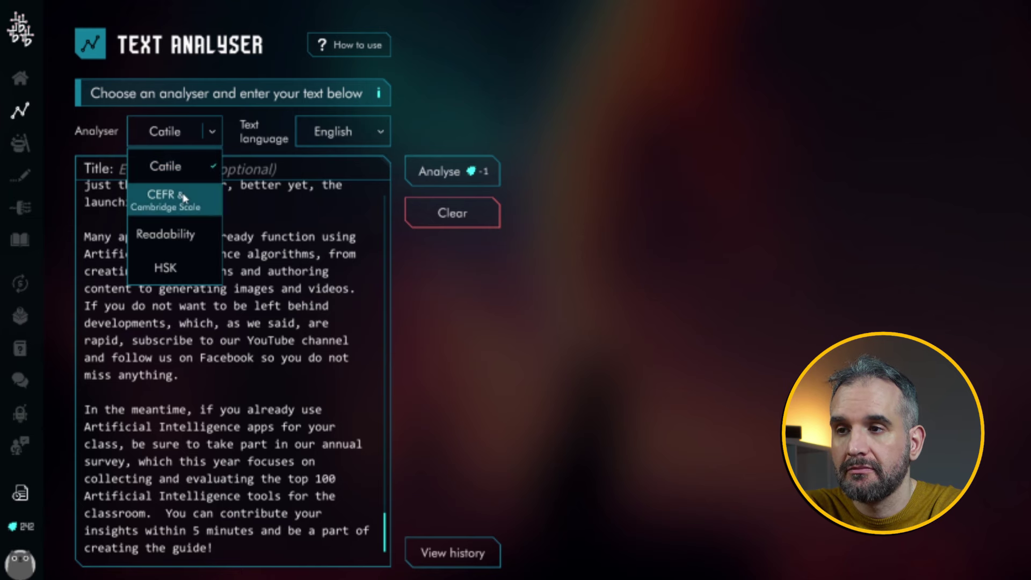
left_click(243, 204)
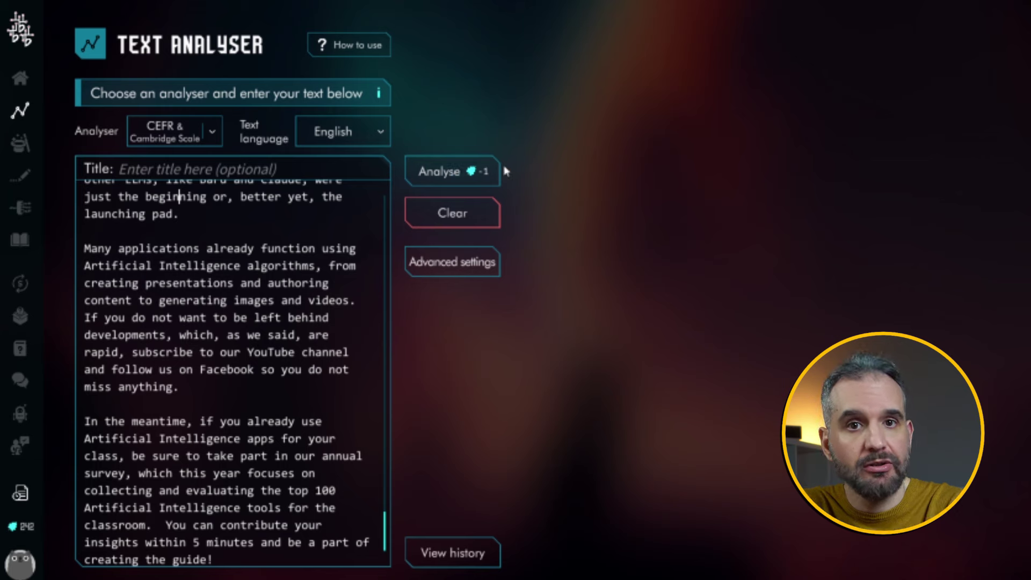
- Analyse the article (C1.0), then view vocabulary coverage by word type and the Phrases (beta) list
left_click(455, 173)
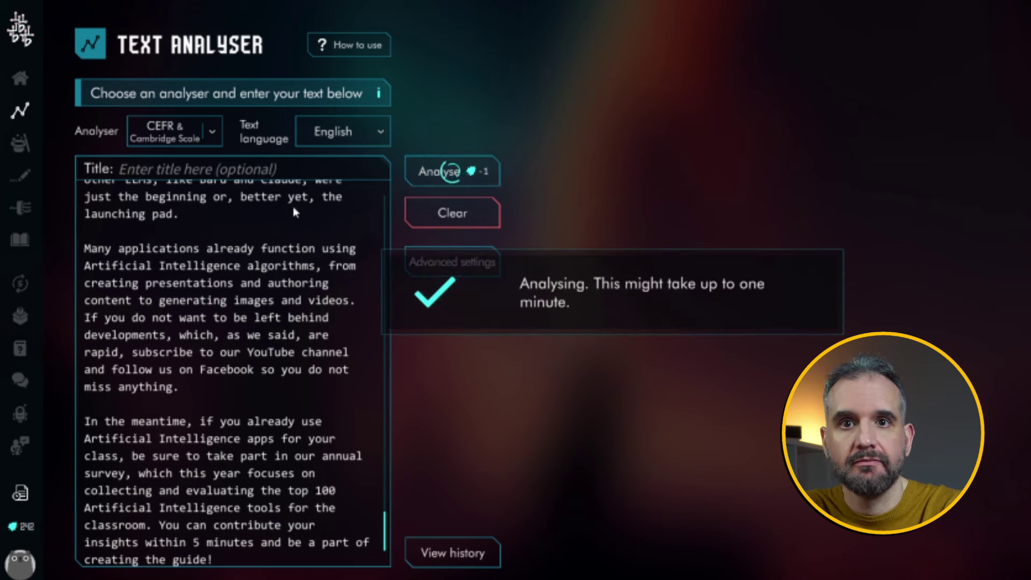
scroll(275, 231, "up", 1)
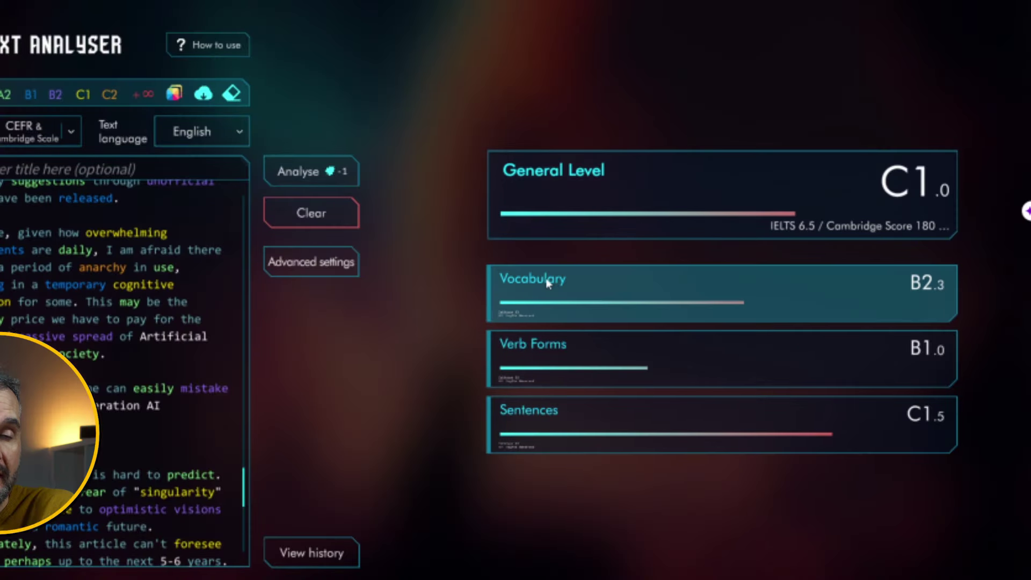
left_click(547, 284)
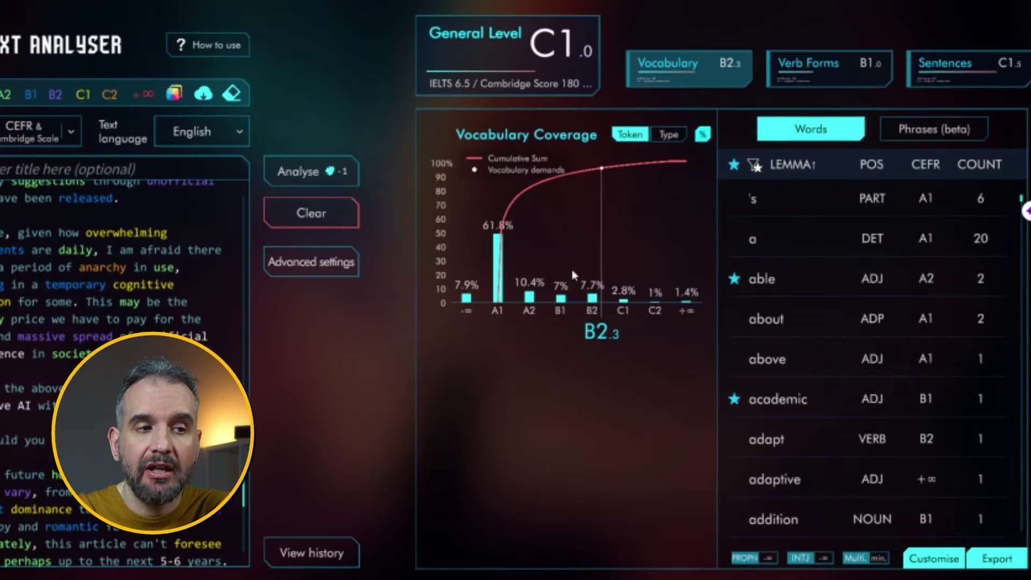
left_click(668, 137)
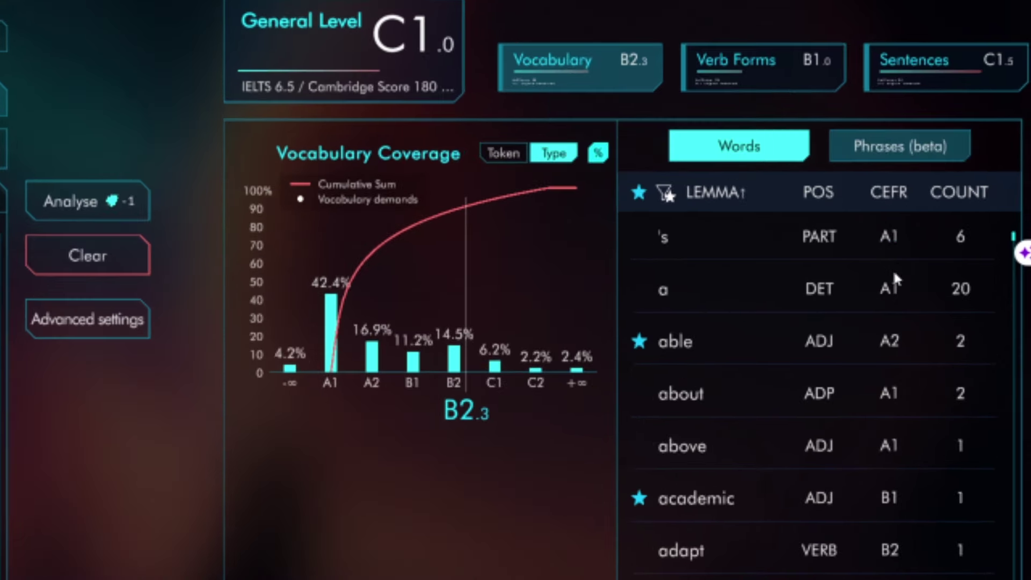
scroll(893, 279, "down", 2)
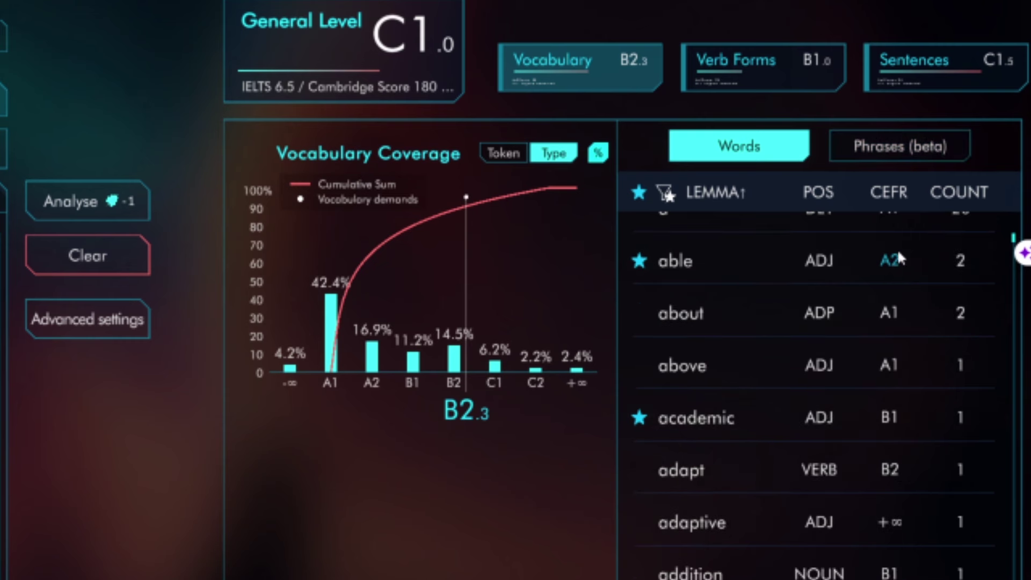
scroll(972, 284, "down", 4)
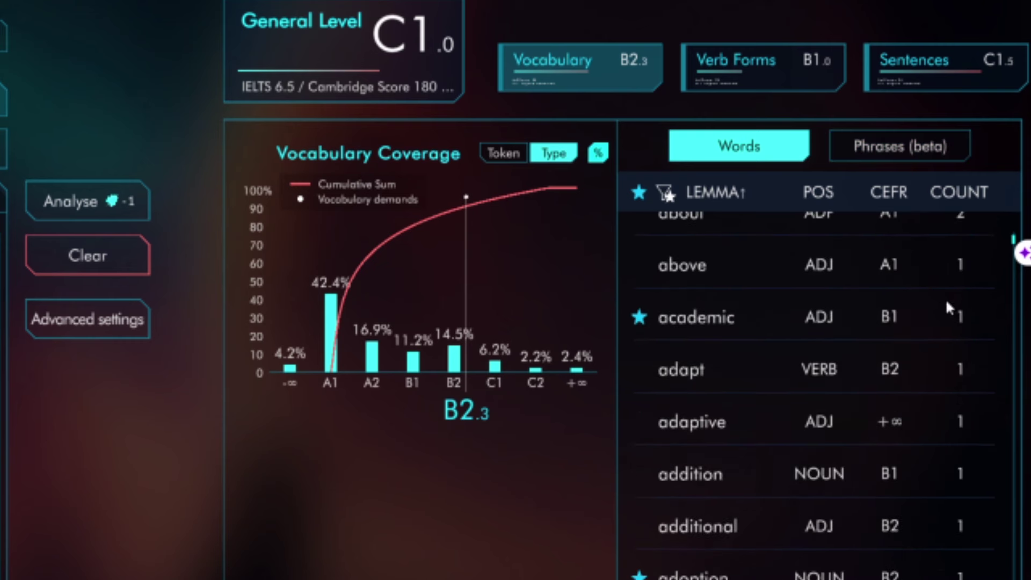
left_click(900, 147)
- Show the Verb Forms table sorted by grammar, CEFR level, then count, most frequent first
scroll(1013, 505, "down", 5)
left_click(761, 68)
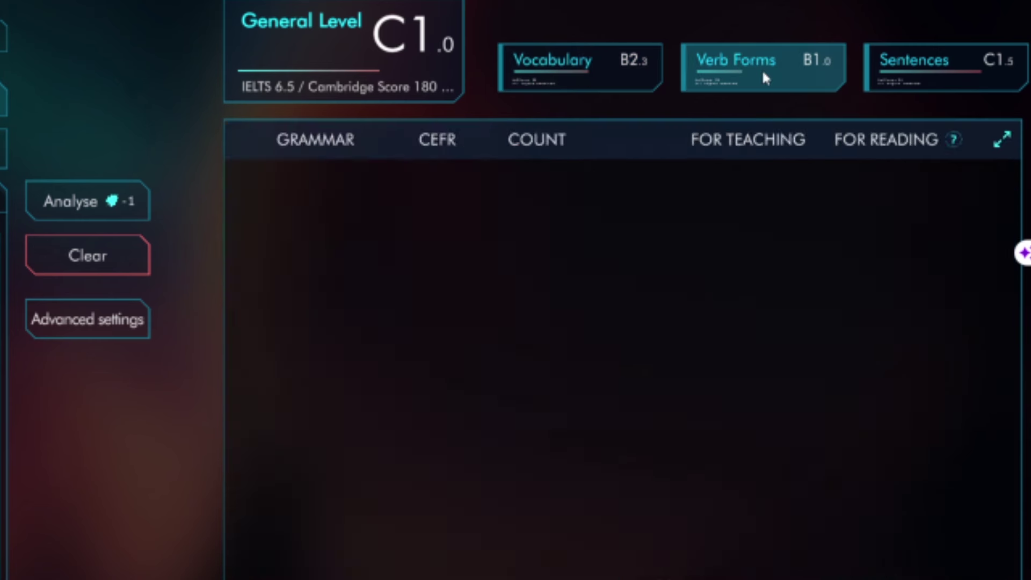
left_click(649, 138)
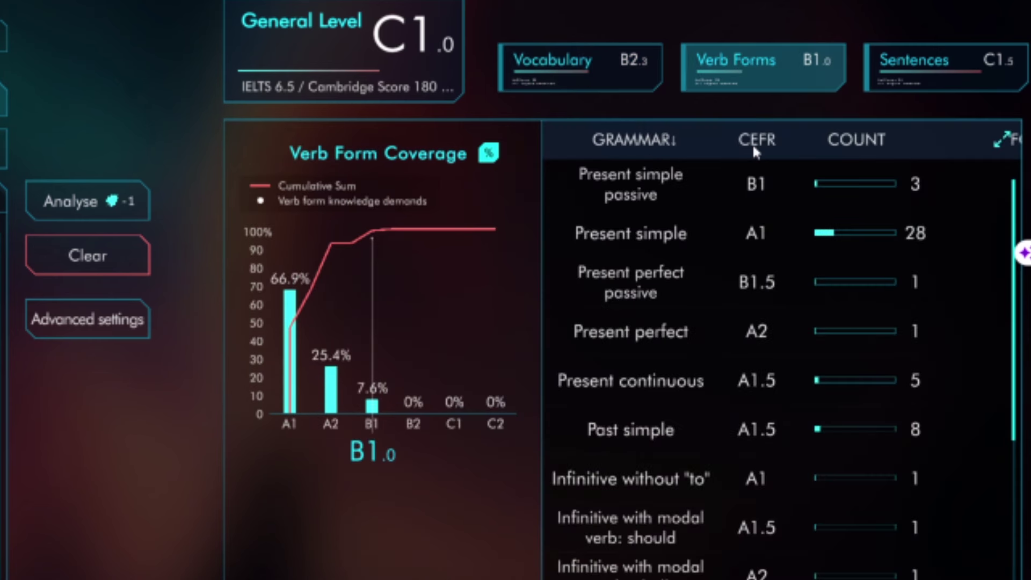
left_click(752, 143)
left_click(852, 152)
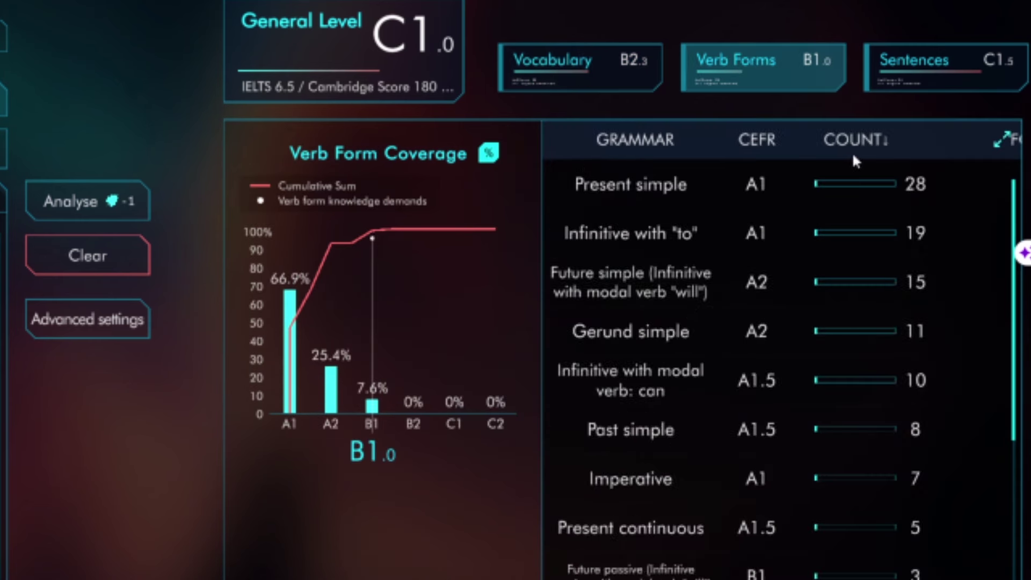
- View the Sentences analysis with the clause table expanded to show example sentences
left_click(907, 84)
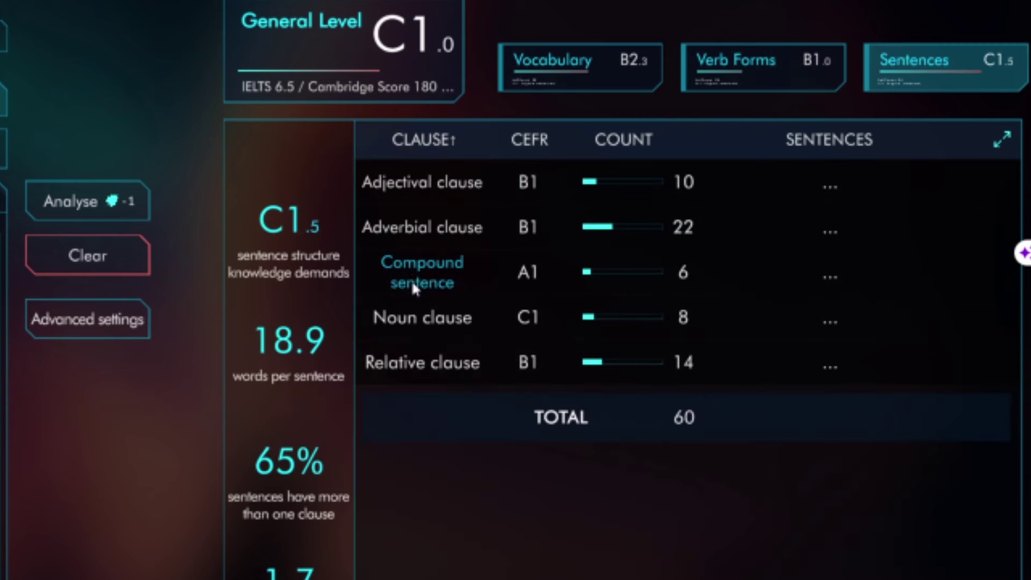
left_click(426, 317)
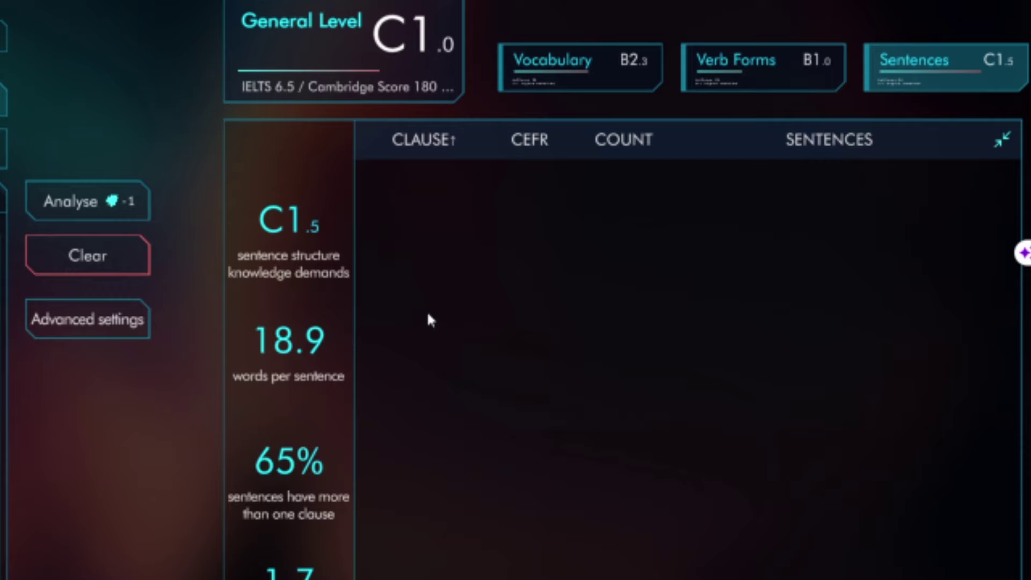
scroll(623, 369, "down", 10)
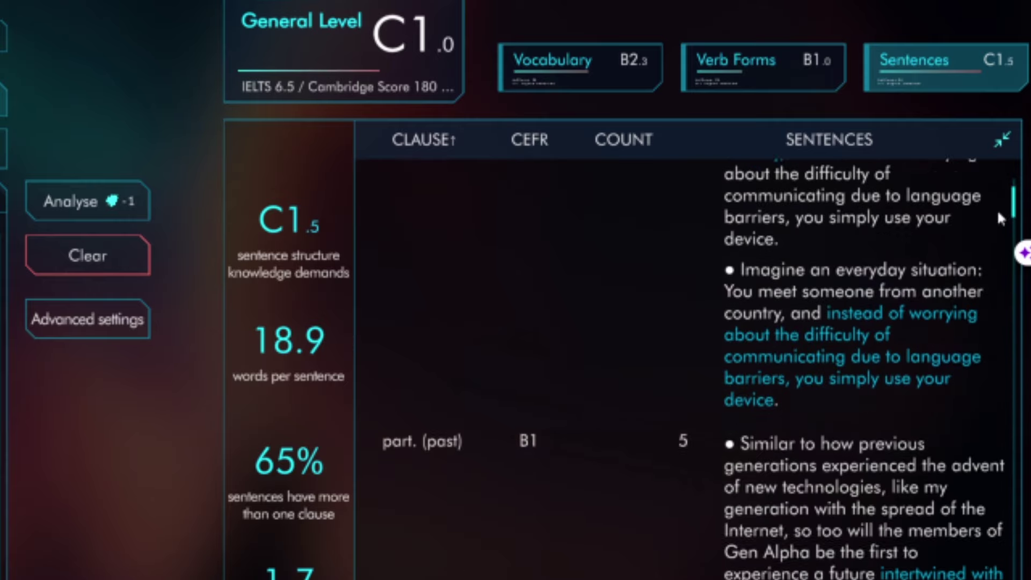
scroll(859, 376, "down", 5)
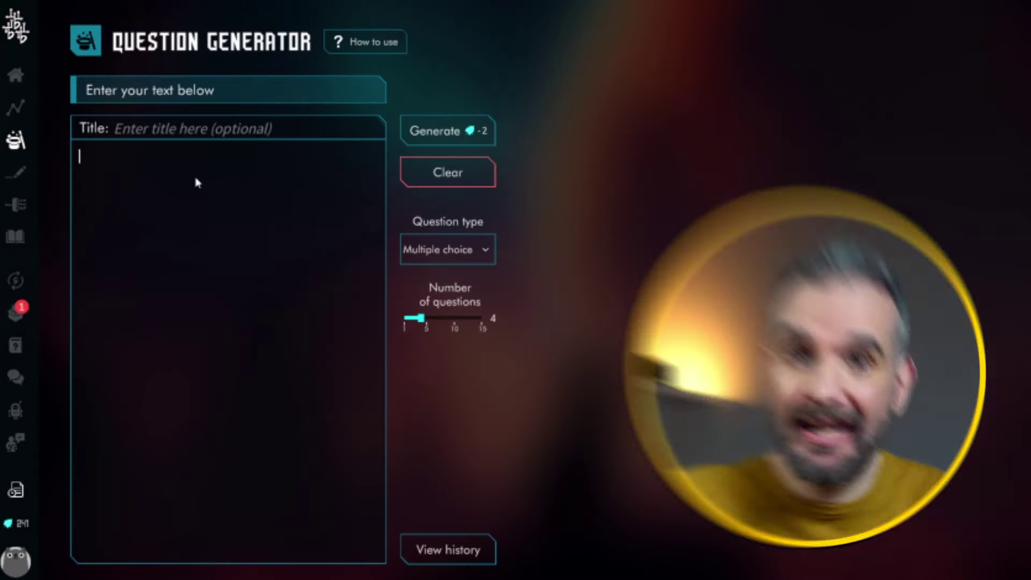
- Paste the article into the Question Generator and keep multiple choice as the question type
key("ctrl+v")
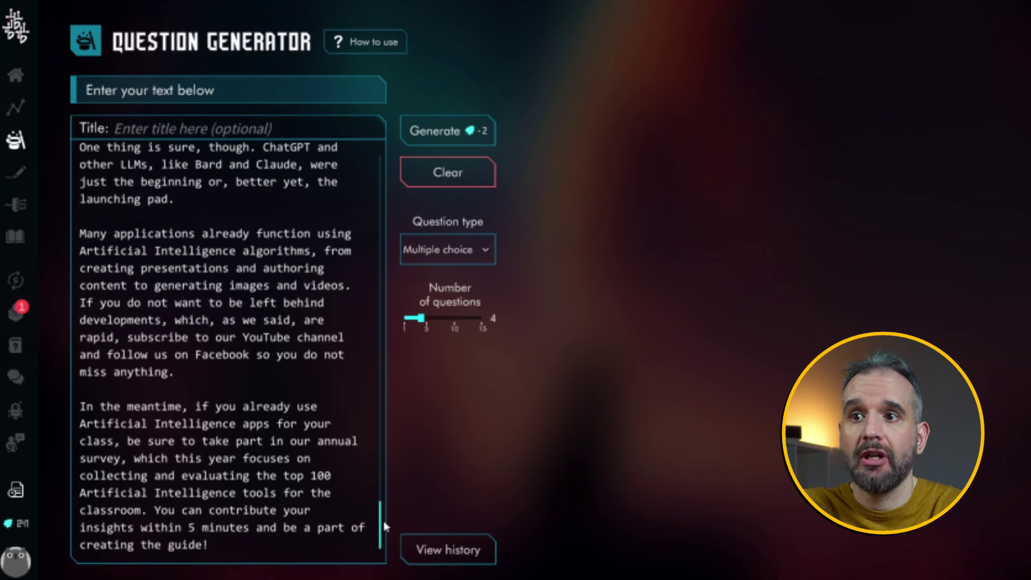
left_click(464, 254)
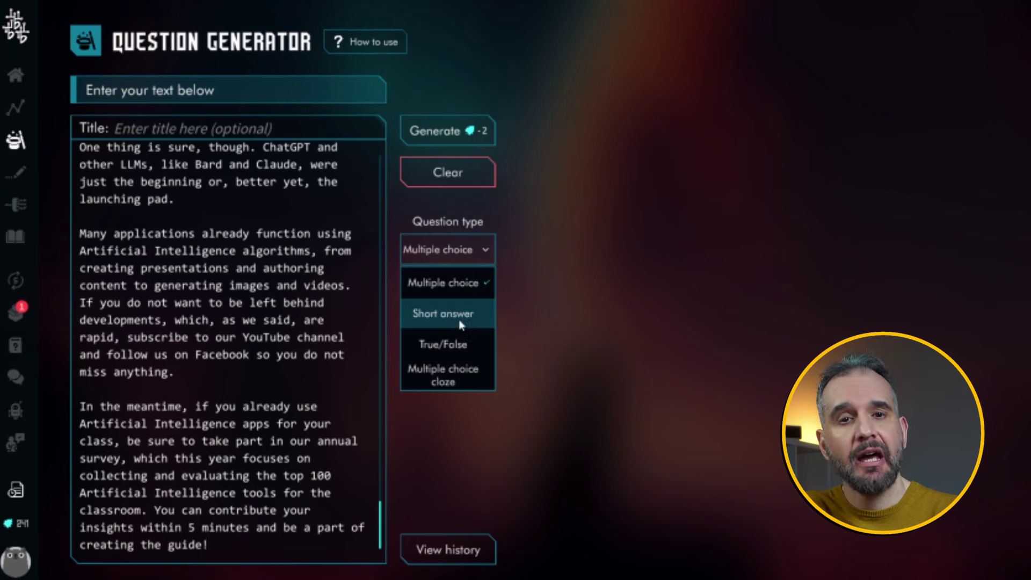
left_click(462, 285)
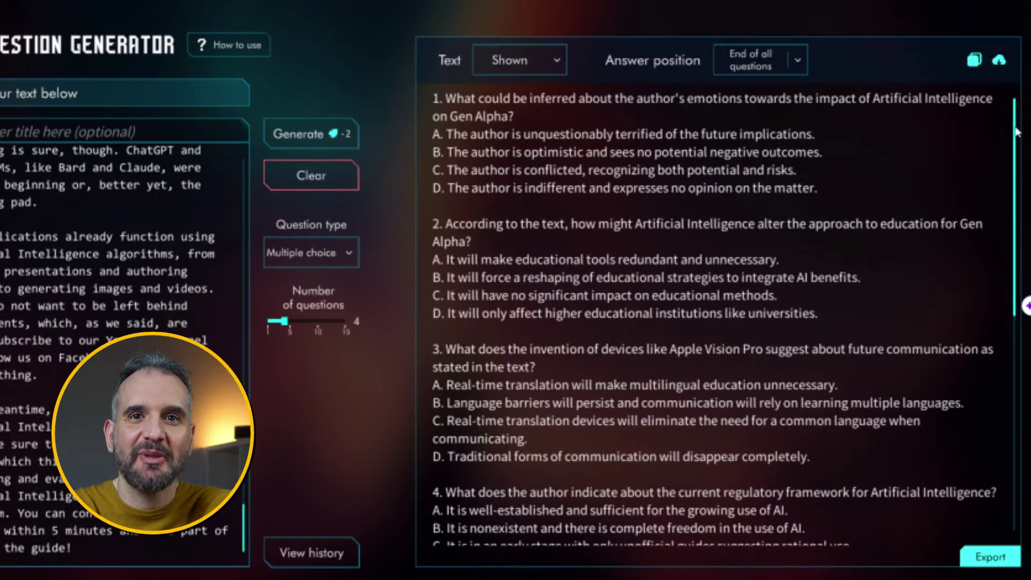
- Review the generated answers and copy the quiz with explanations using Export's COPY MANUALLY
scroll(1017, 142, "down", 3)
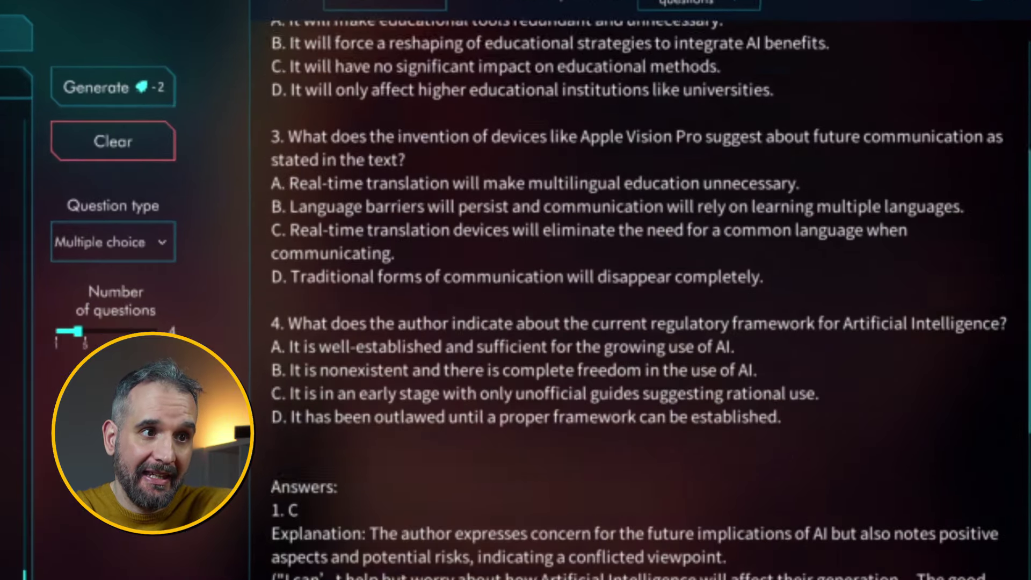
scroll(651, 299, "down", 3)
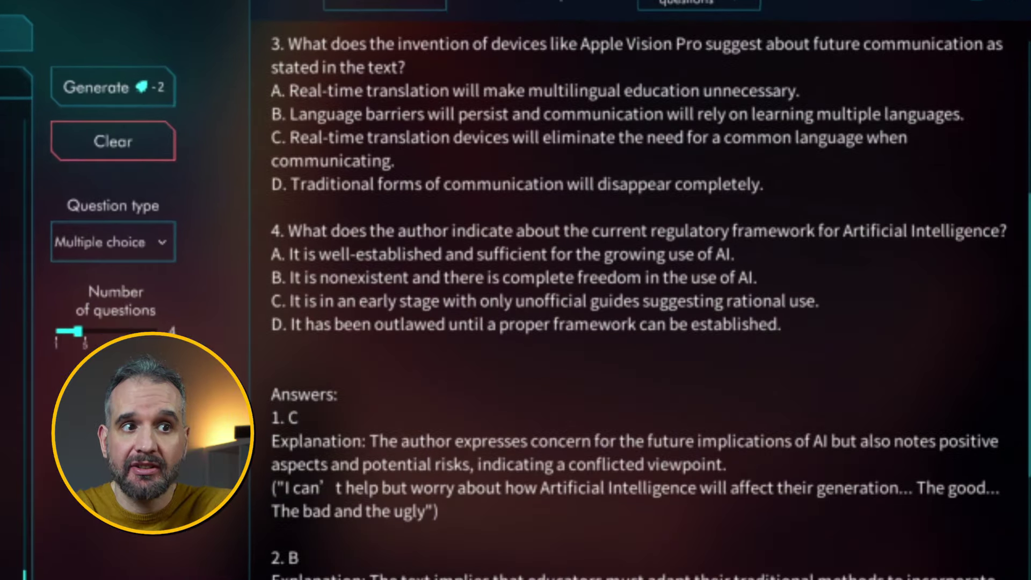
scroll(650, 299, "down", 2)
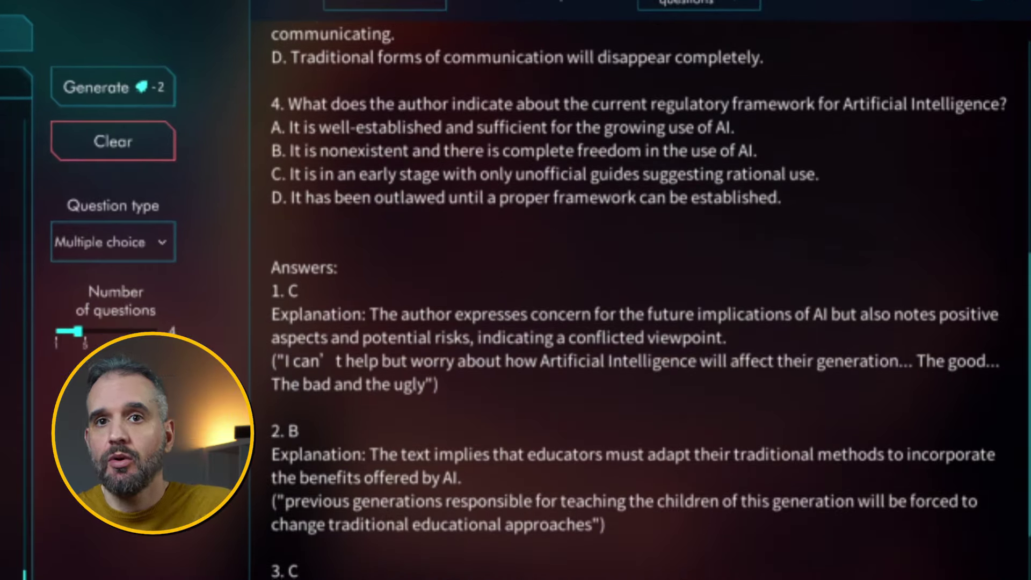
scroll(639, 300, "down", 3)
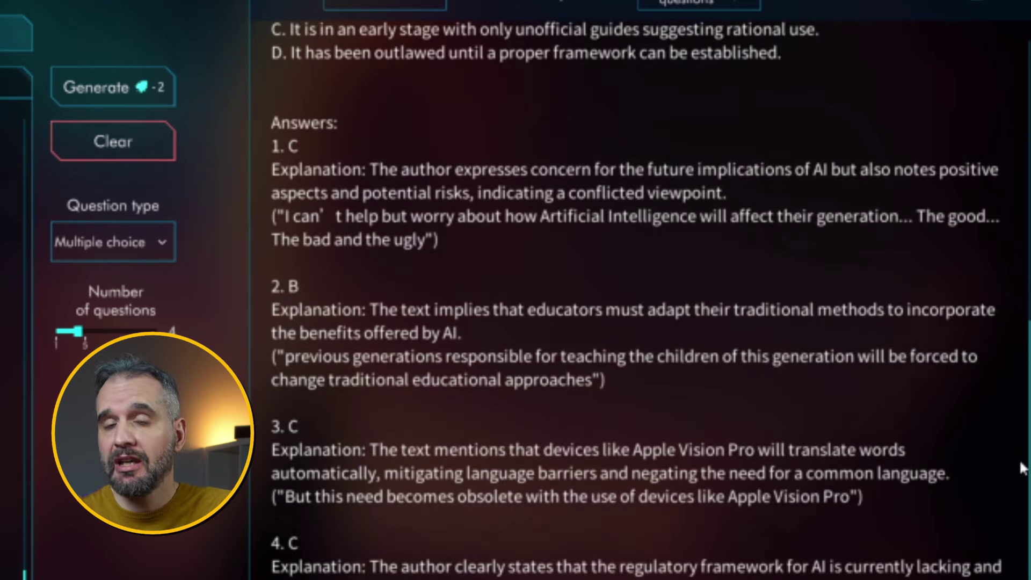
left_click(859, 574)
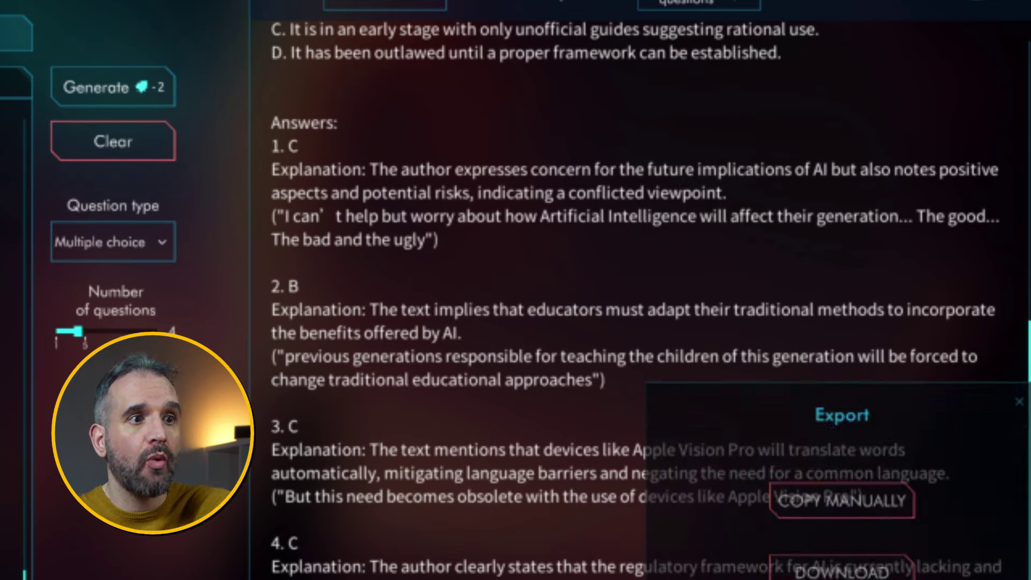
left_click(874, 485)
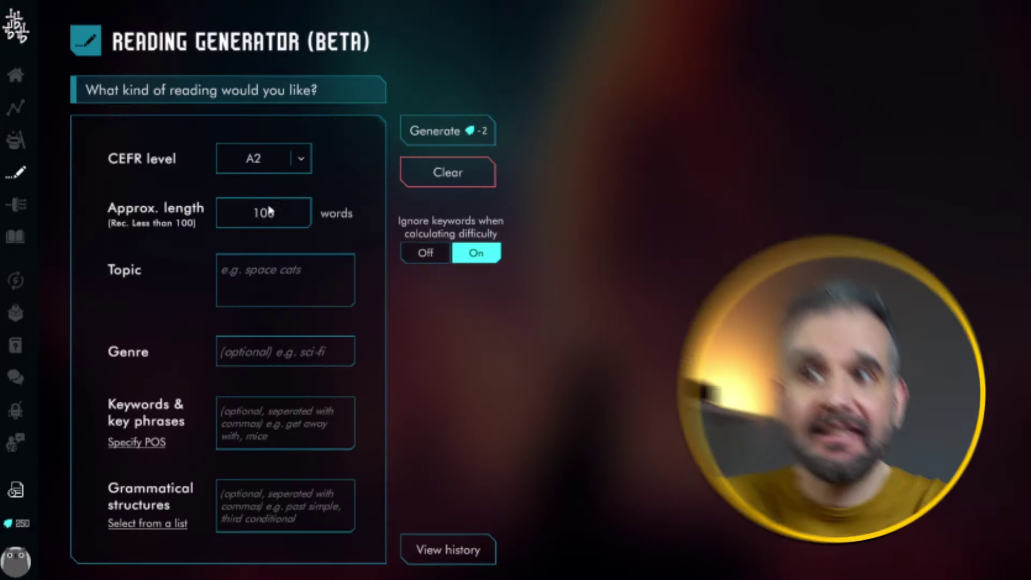
- Set the reading to CEFR B2, about 120 words, with an Ancient Rome topic
left_click(283, 167)
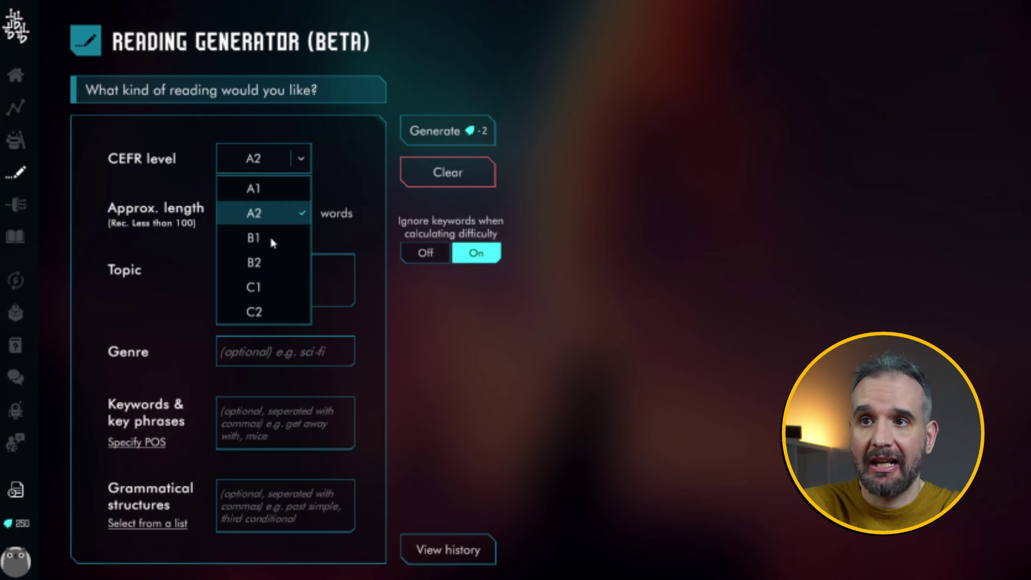
left_click(263, 262)
double_click(266, 212)
type("120")
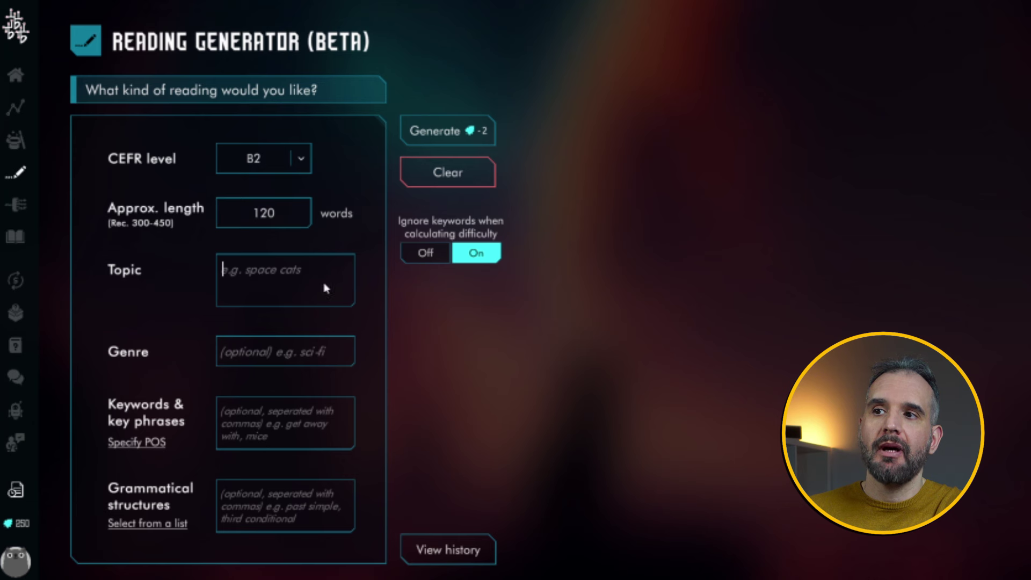
type("Ancient Rome")
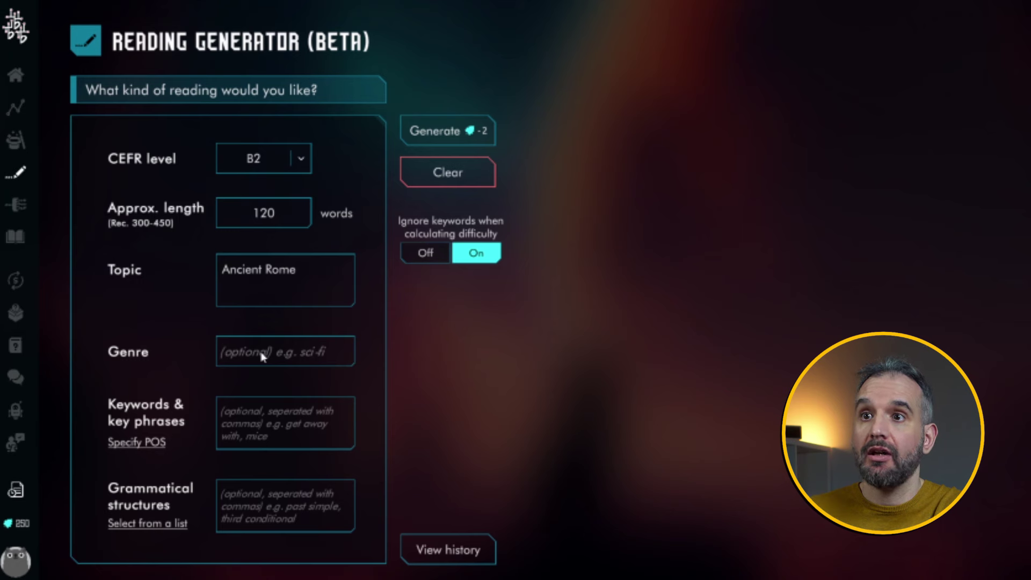
- Add Romance genre, keywords like 'unconditional love' and 'become emotional', second conditional grammar, and generate
left_click(263, 357)
type("Romance")
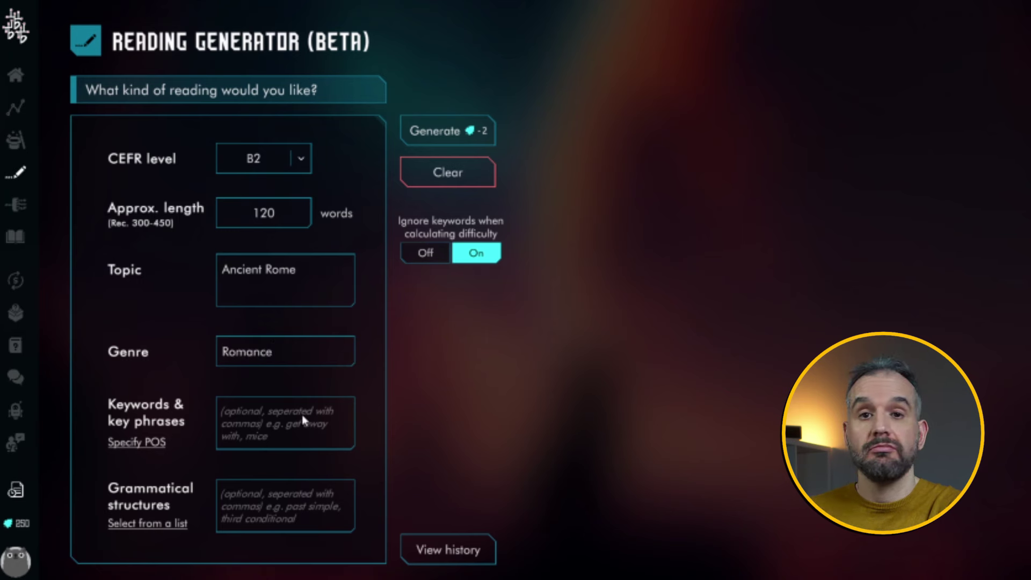
left_click(302, 415)
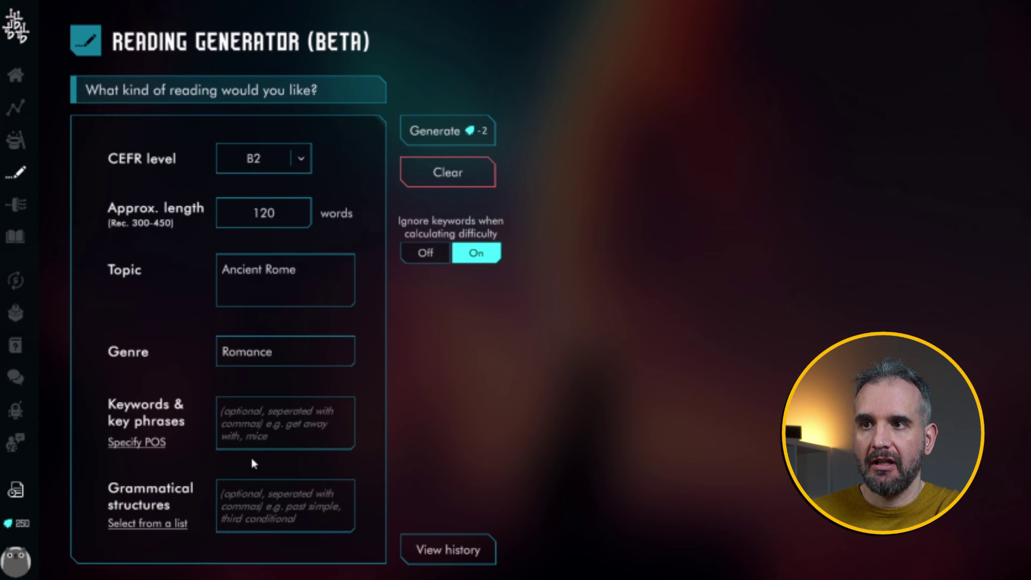
type("unconditional")
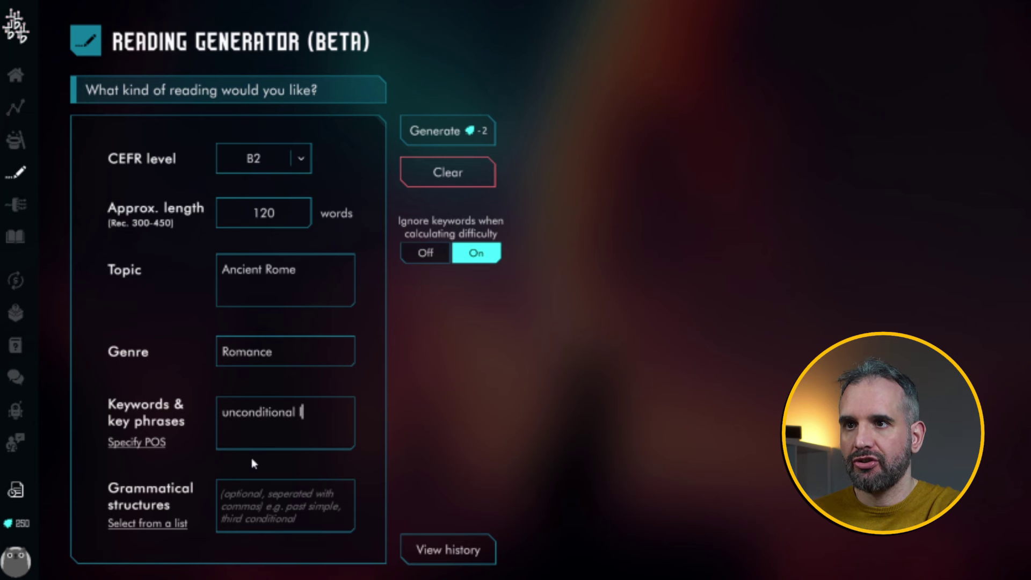
type(" love, recreatio")
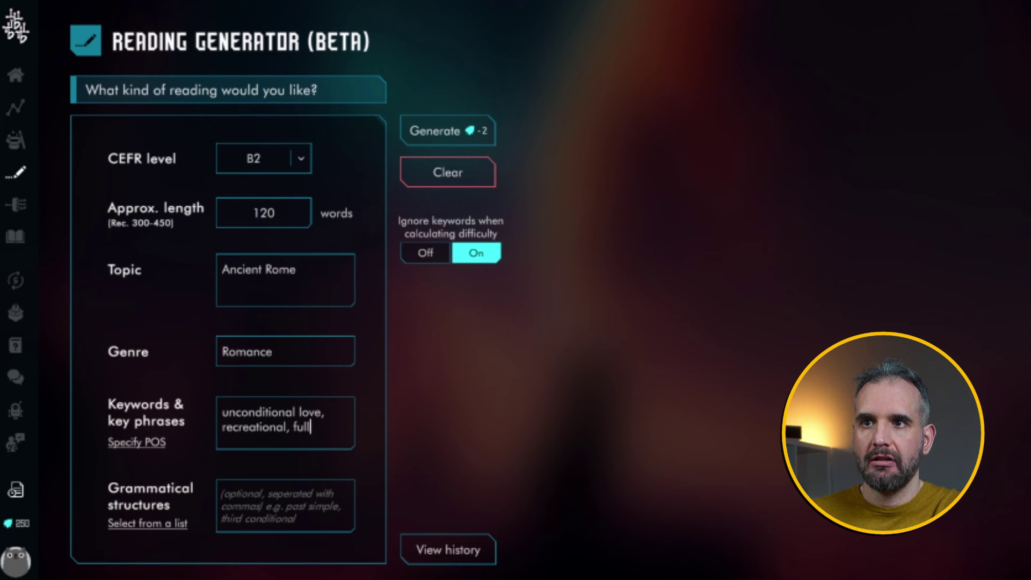
type("nal, fulfilling sentim")
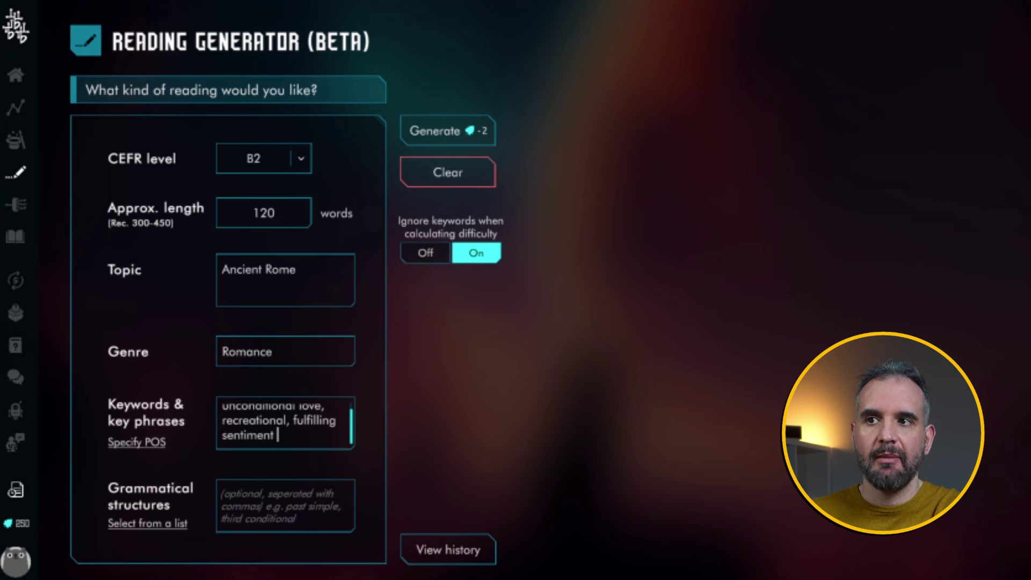
type("ent, become emotional")
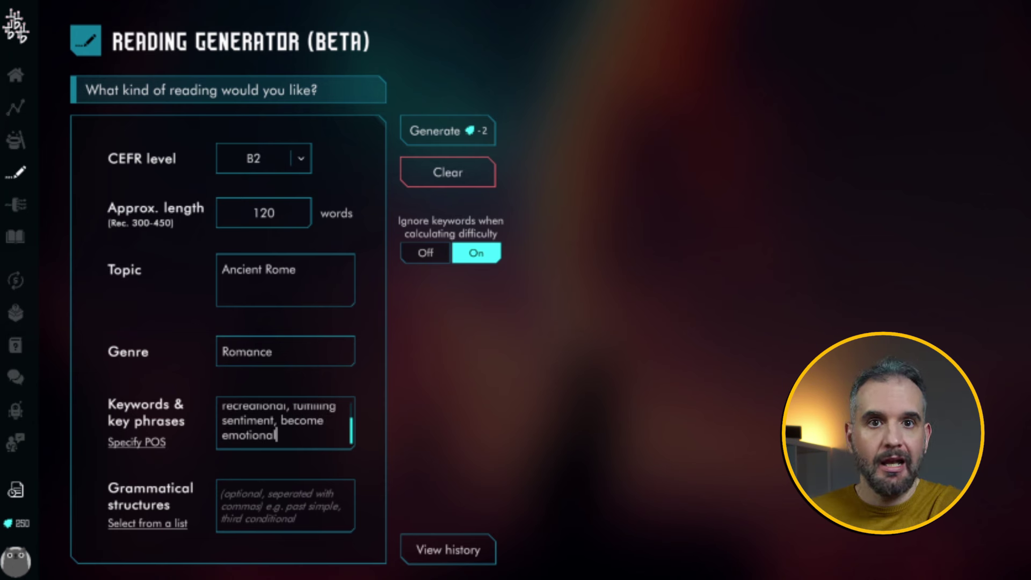
left_click(288, 517)
type("sed")
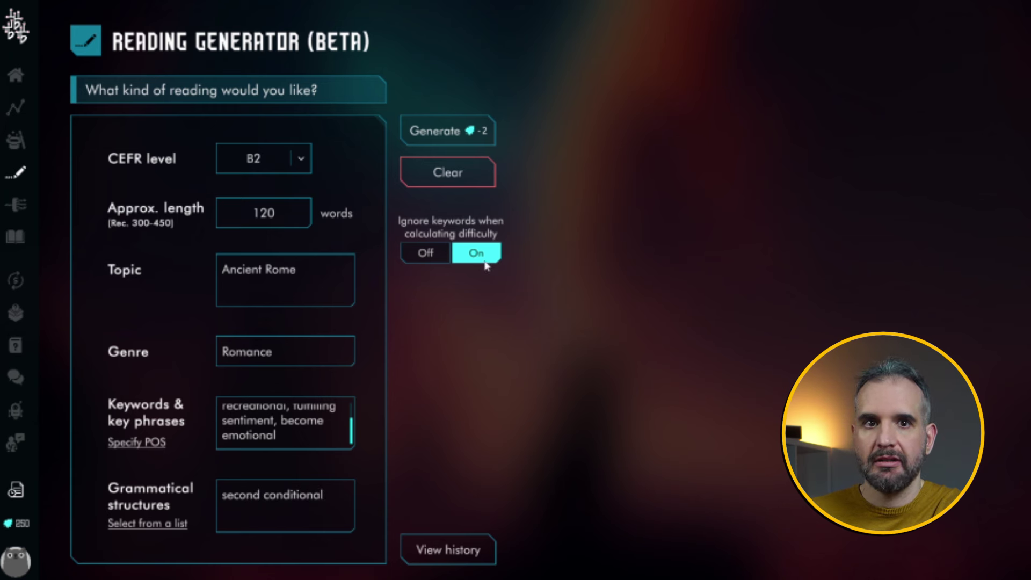
left_click(436, 131)
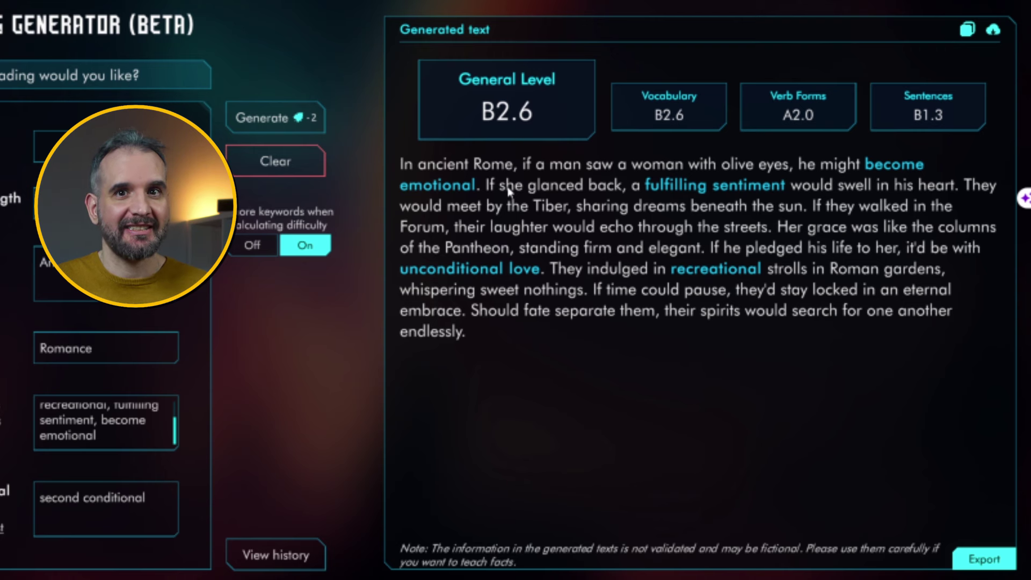
- Show Copy to Clipboard and Download export options for the B2.6 Ancient Rome reading
left_click(984, 559)
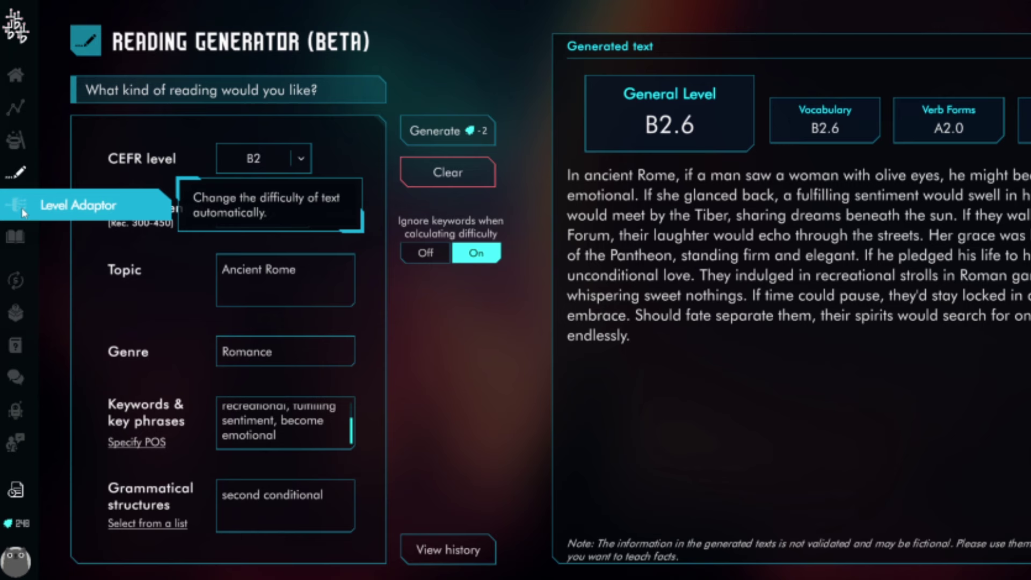
- Switch to the Level Adaptor tool from the left sidebar
left_click(23, 213)
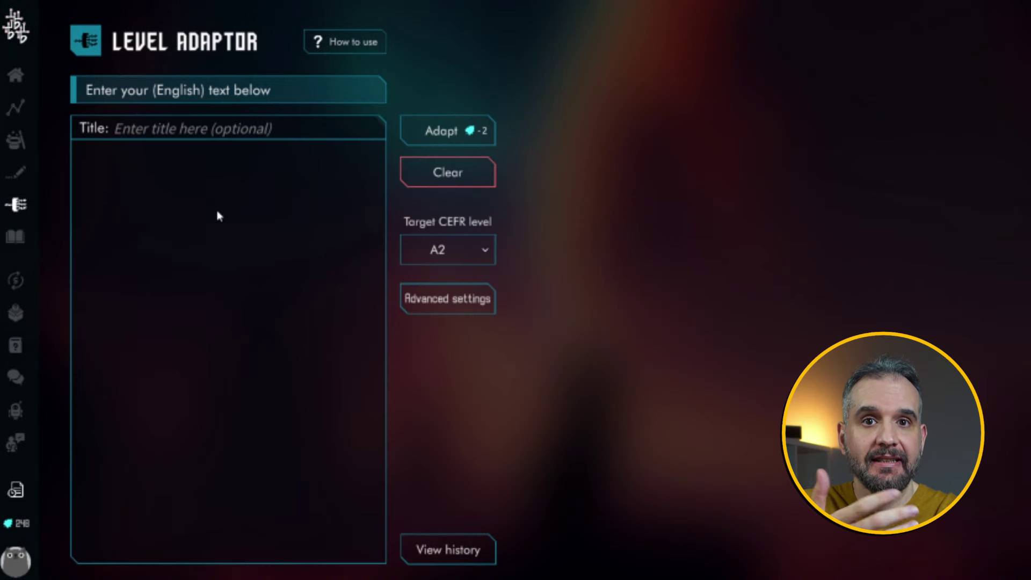
- Paste the Ancient Rome reading, adapt it to C2, and view the result from the task queue
key("ctrl+v")
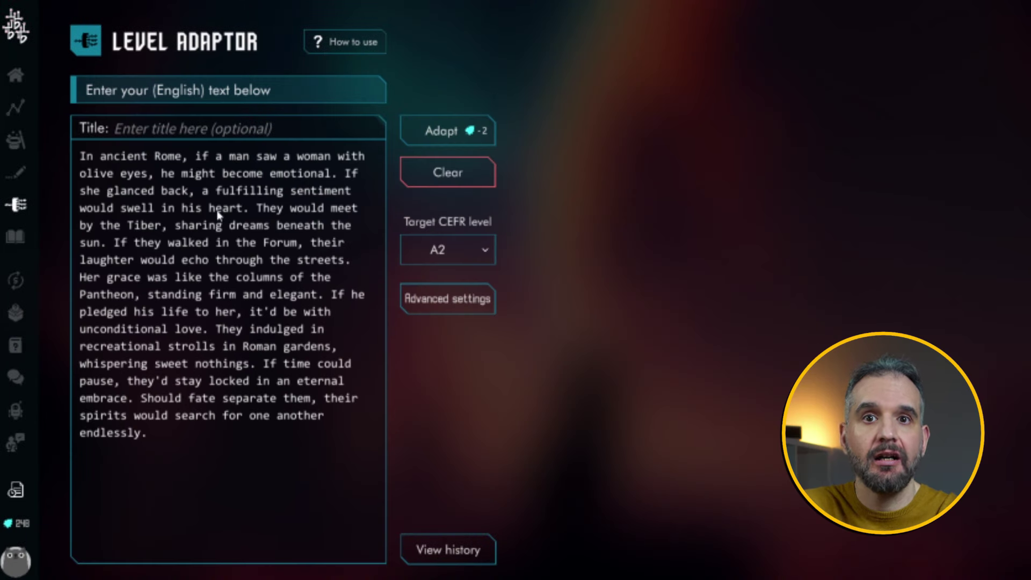
left_click(446, 250)
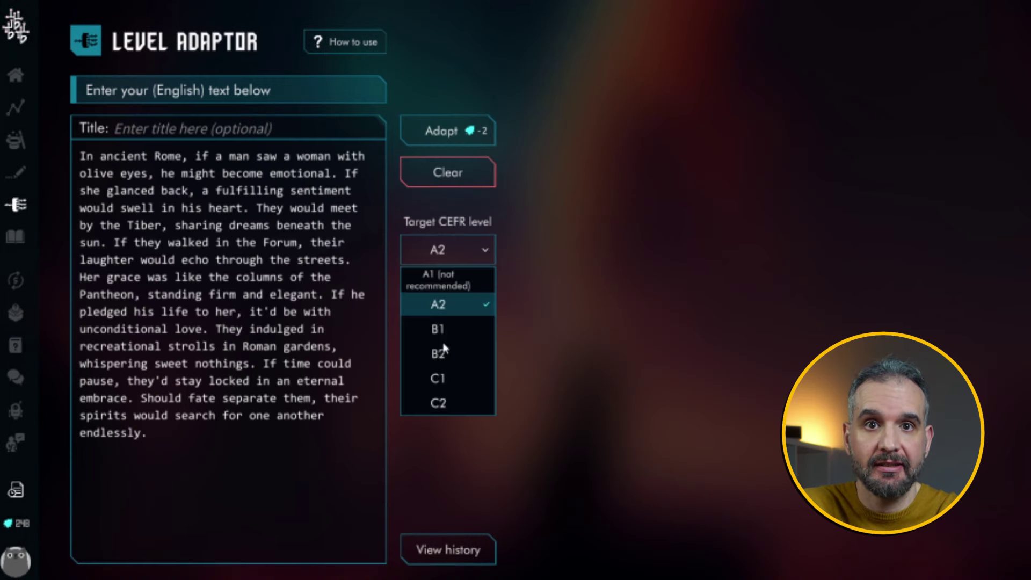
left_click(437, 402)
left_click(472, 131)
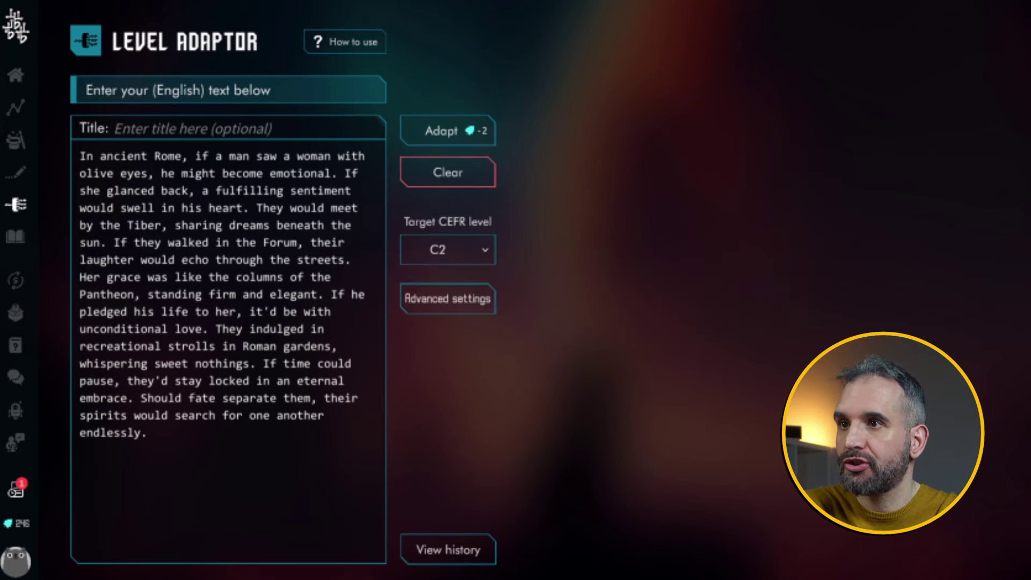
left_click(15, 489)
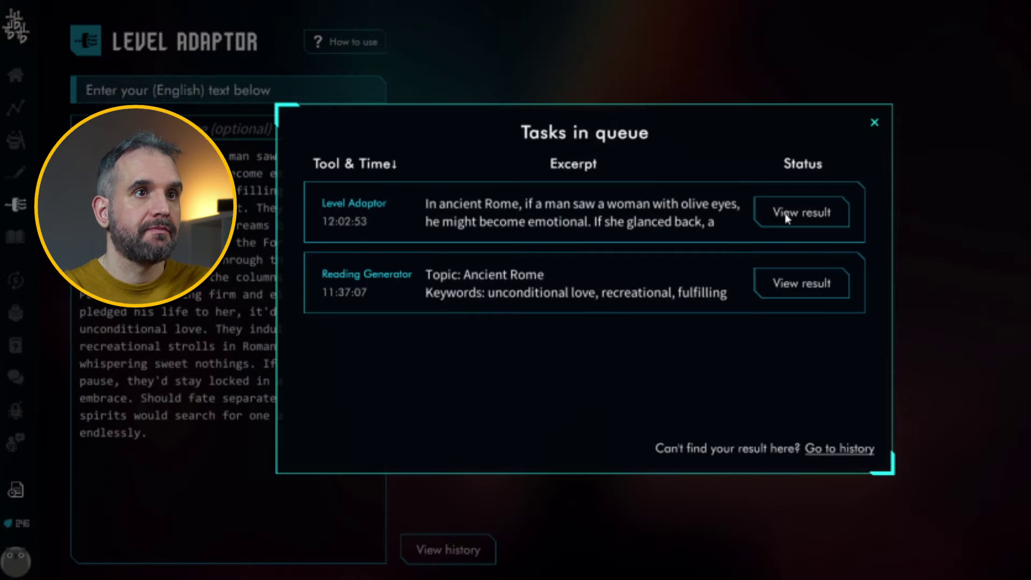
left_click(786, 217)
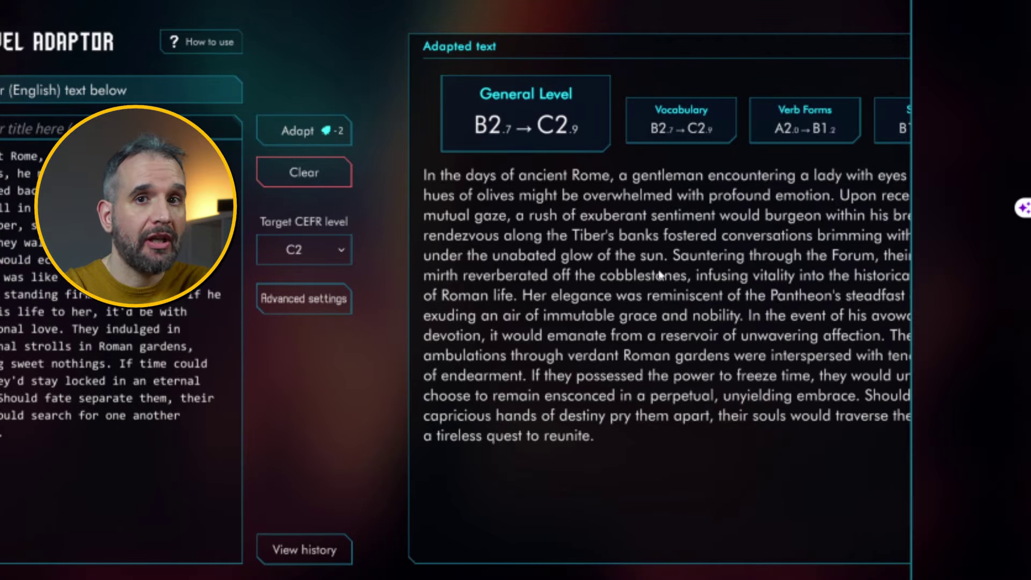